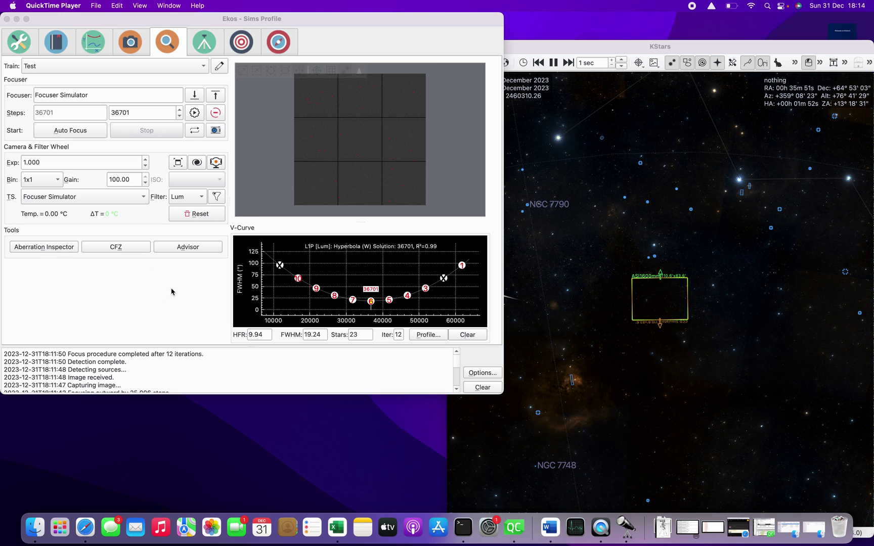
- Review the Align module's options and cancel without changes
click(241, 45)
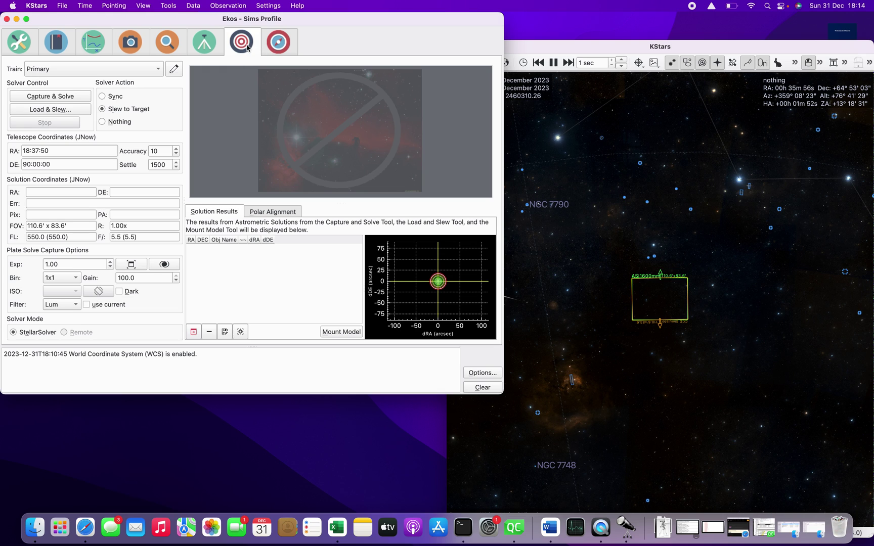
click(483, 373)
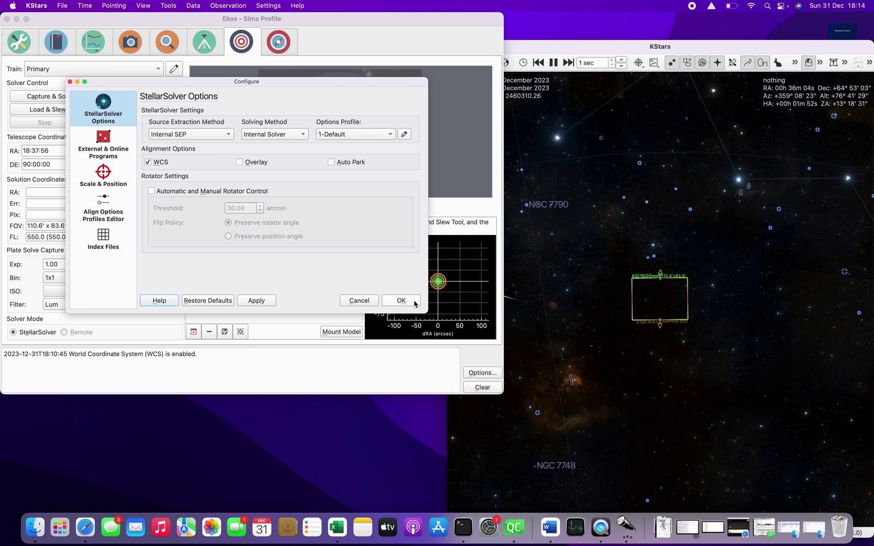
click(359, 301)
- Browse the Guide options' Calibration, Dither and GPG RA Guider pages, then cancel
click(284, 39)
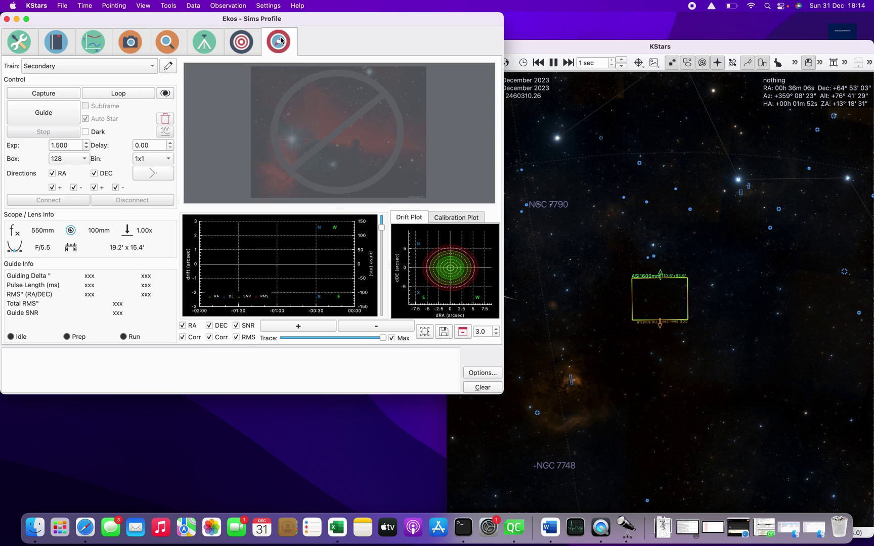
click(484, 374)
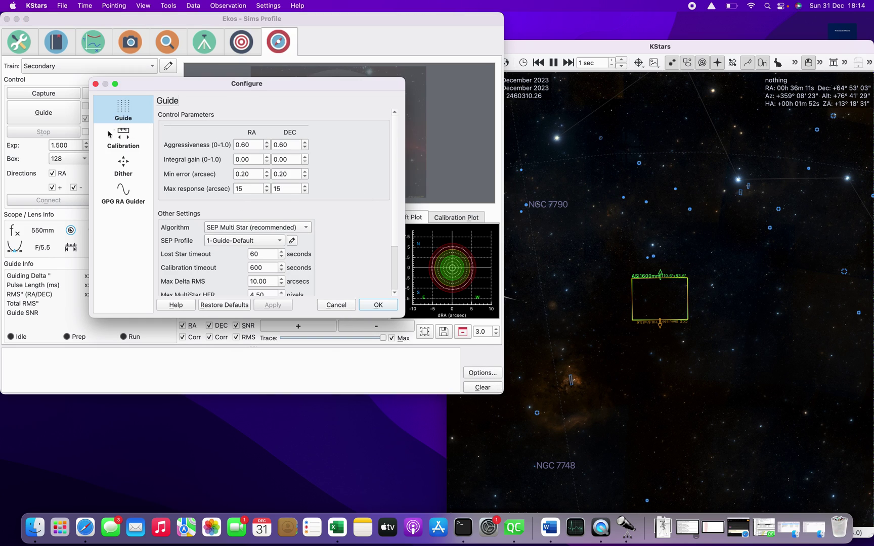
click(119, 144)
click(123, 163)
click(123, 194)
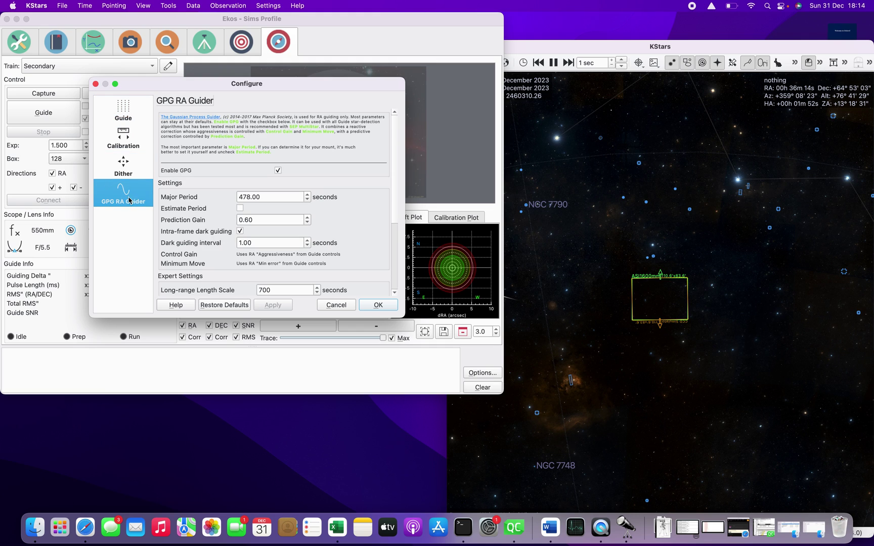
click(335, 306)
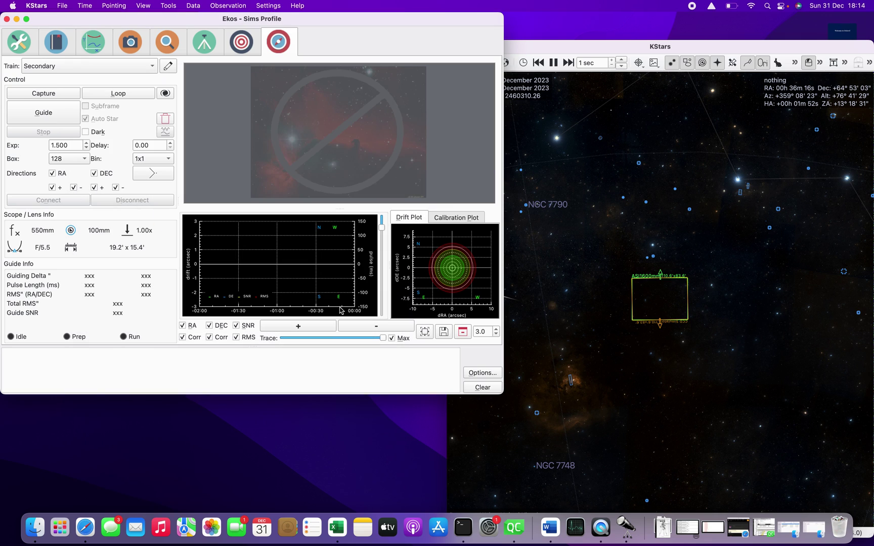
- Open the Focus options beside the V-curve and browse the Process and Mechanics pages
click(168, 42)
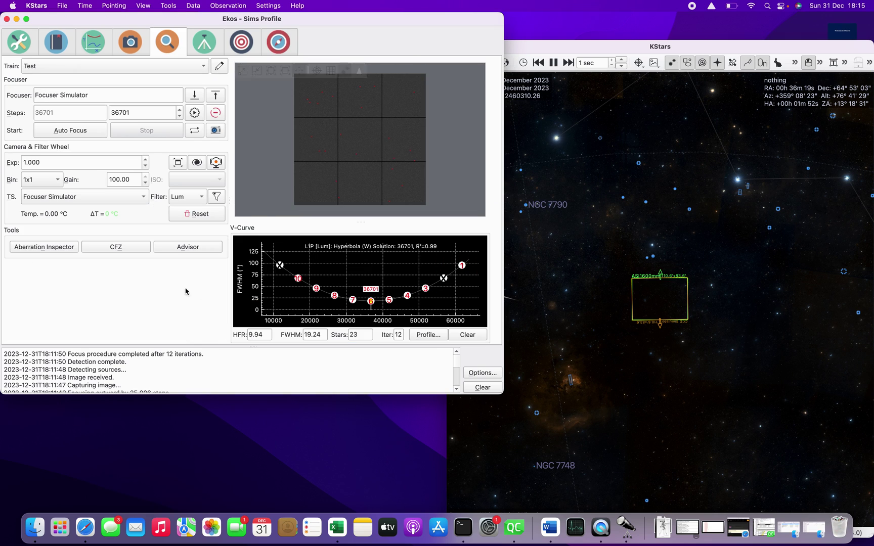
click(482, 375)
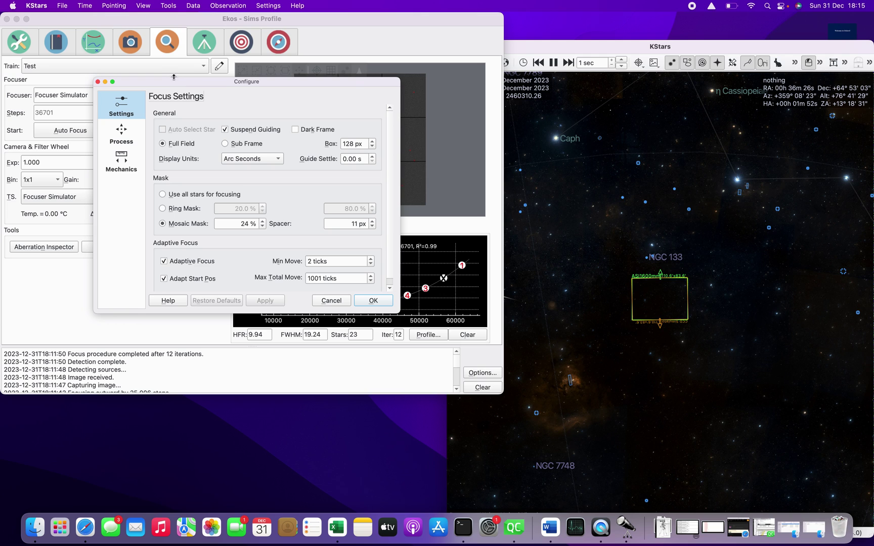
drag(167, 86, 583, 30)
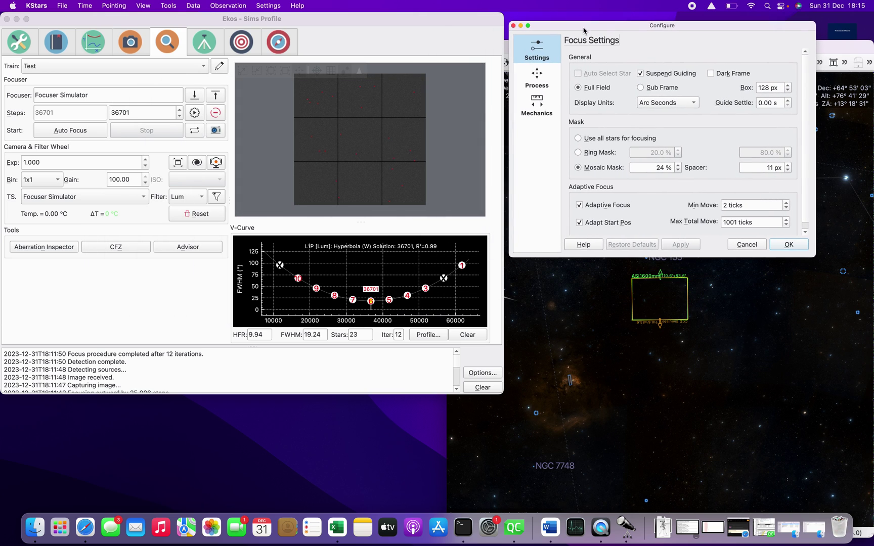
click(537, 81)
click(538, 106)
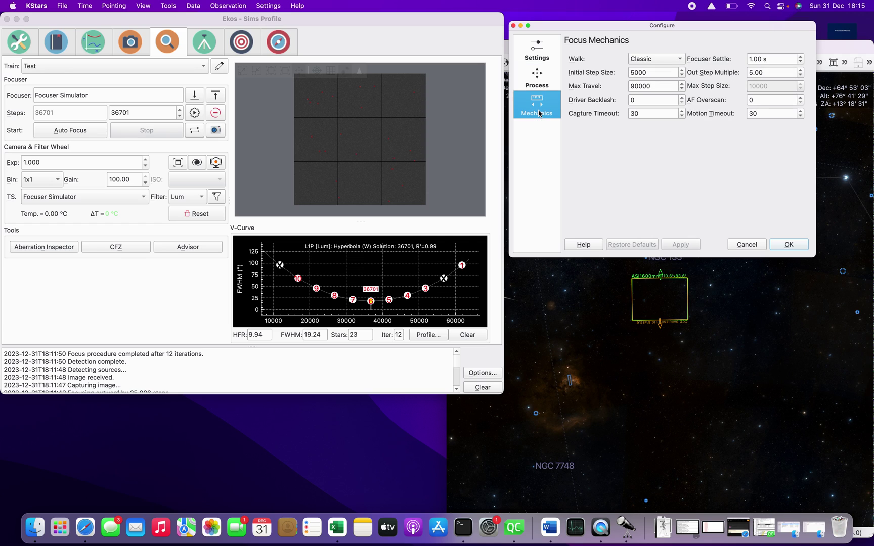
click(540, 52)
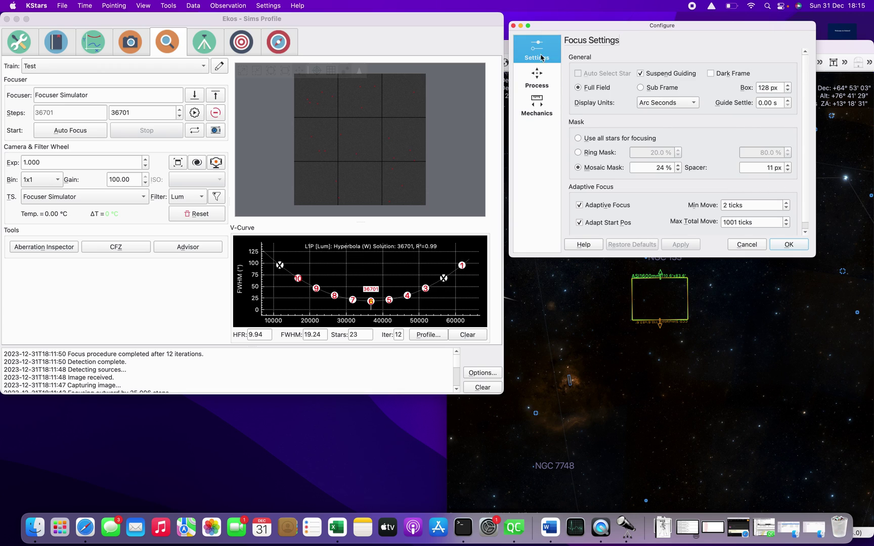
- Set the focus walk to Fixed Steps and the display units to Pixels
click(539, 84)
click(542, 103)
click(660, 64)
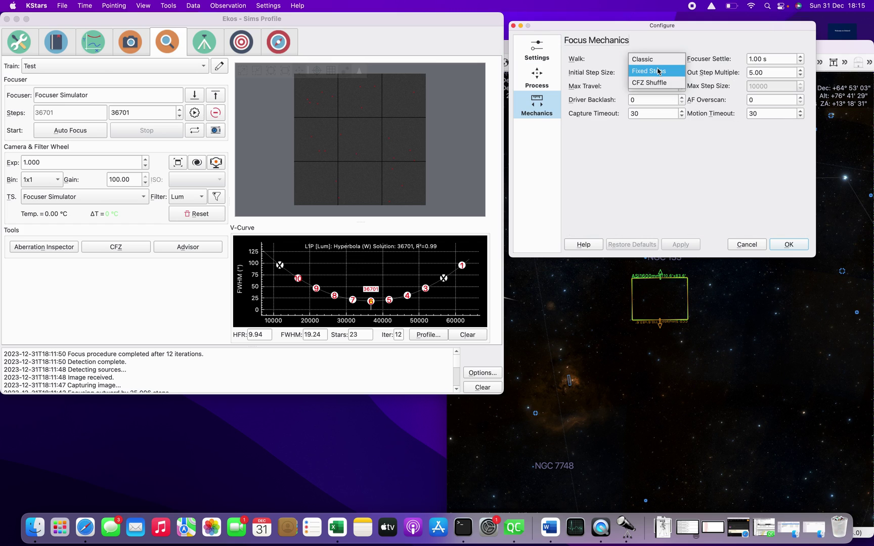
click(659, 71)
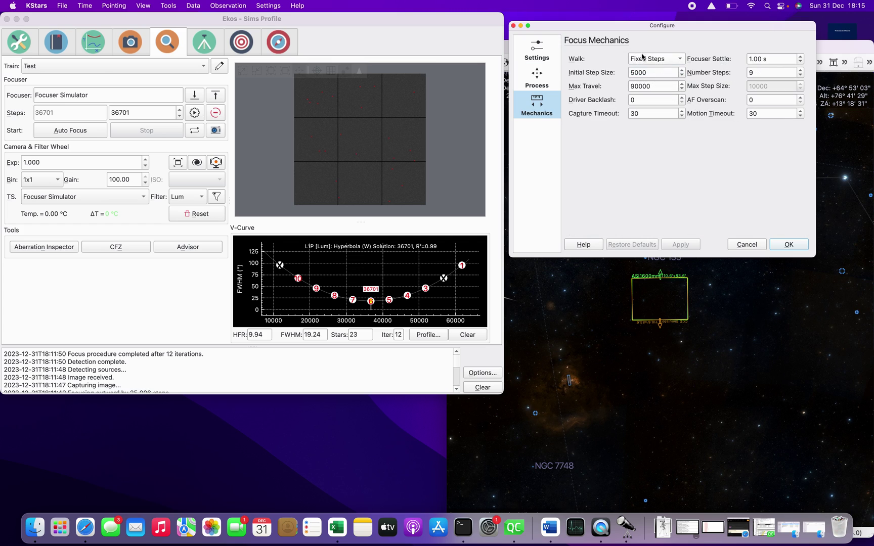
click(534, 55)
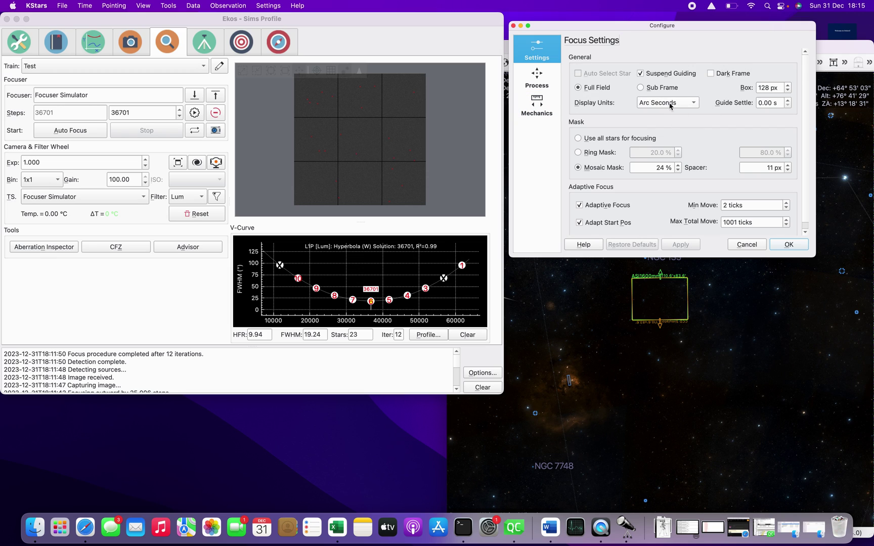
click(669, 104)
click(662, 91)
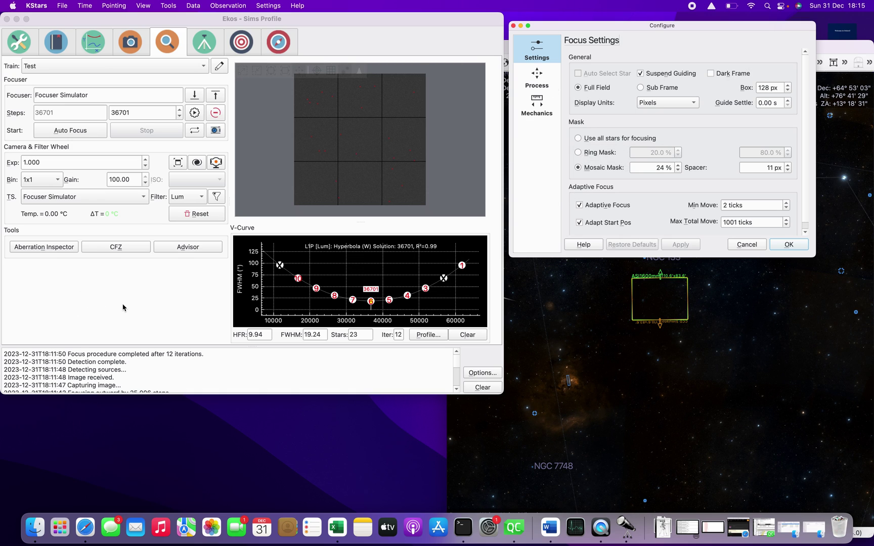
- Open the CFZ calculator on the right and the Focus Advisor at the lower right
click(120, 251)
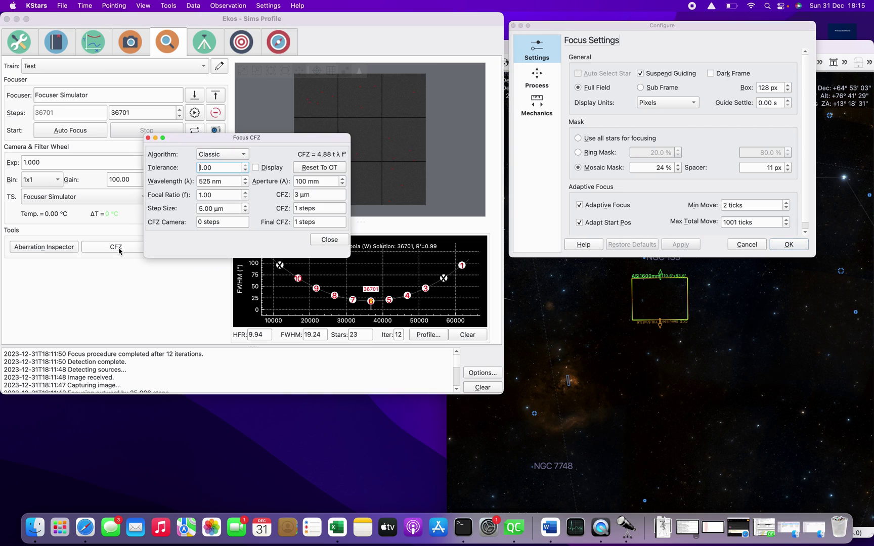
drag(208, 136, 579, 266)
click(175, 254)
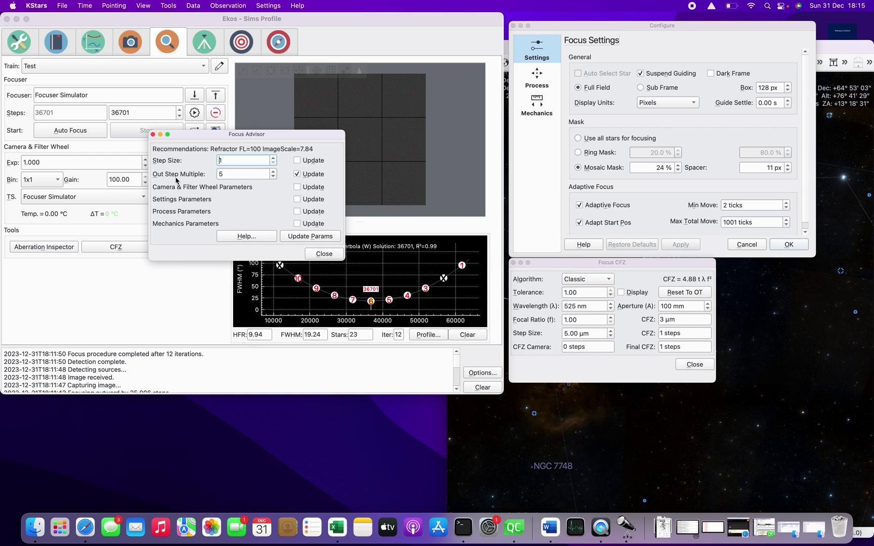
drag(181, 135, 549, 389)
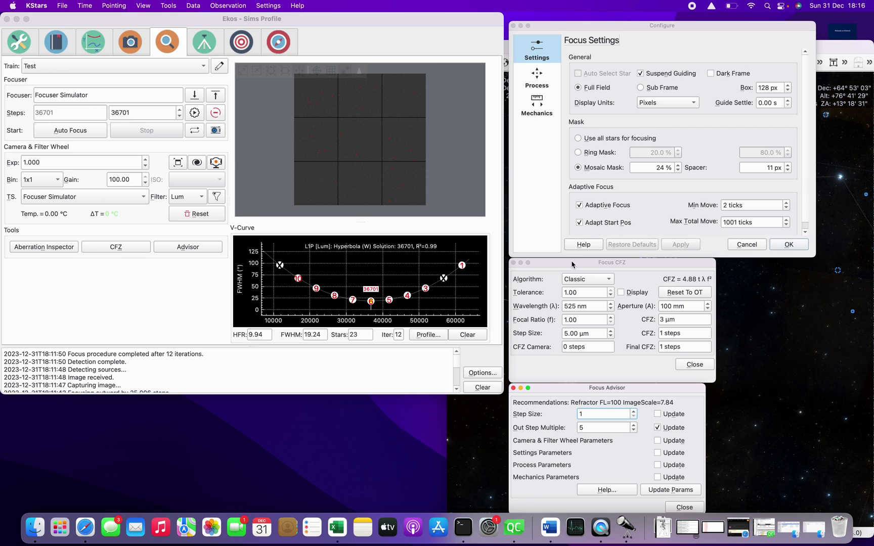
- Reopen the CFZ calculator and place it above the Focus Advisor, clear of Ekos
drag(581, 266, 258, 141)
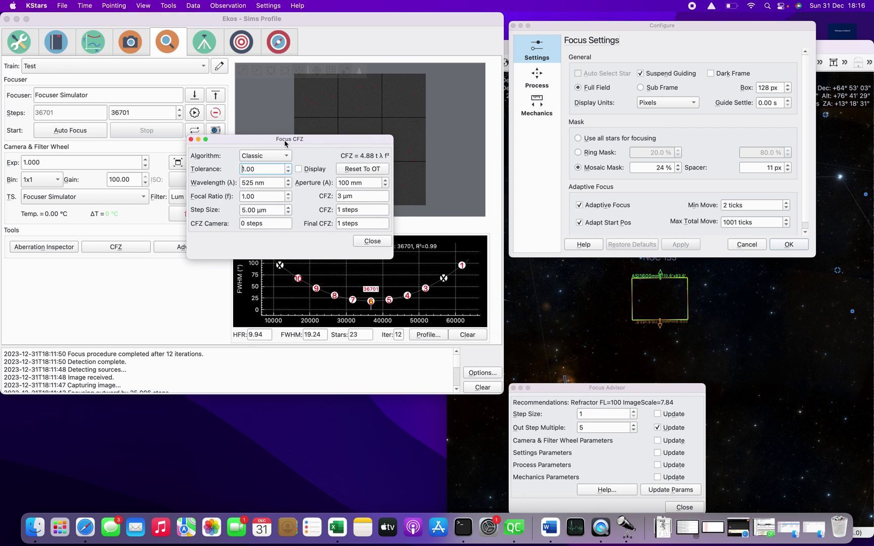
click(246, 22)
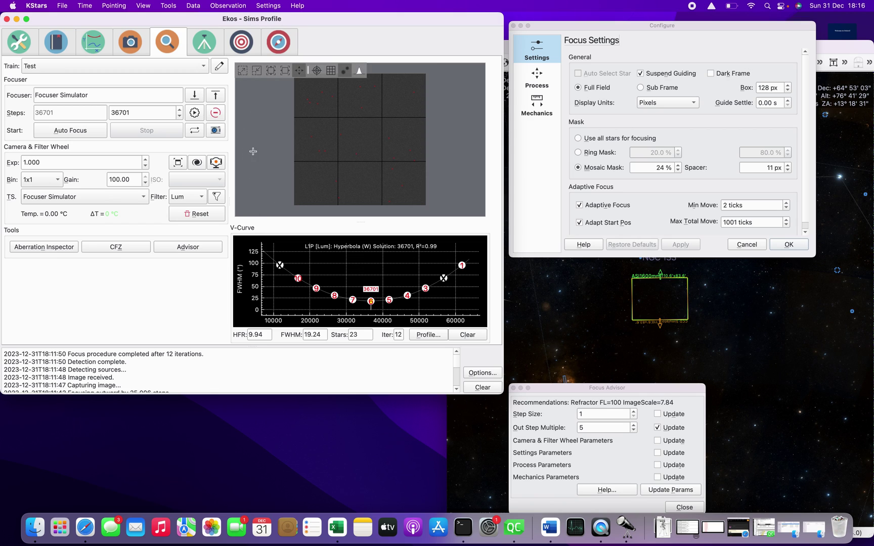
click(123, 252)
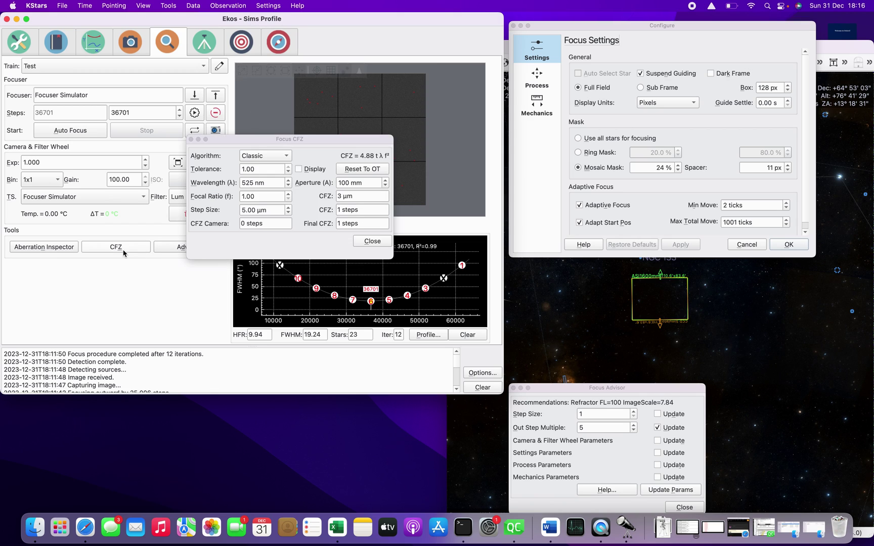
drag(251, 140, 574, 264)
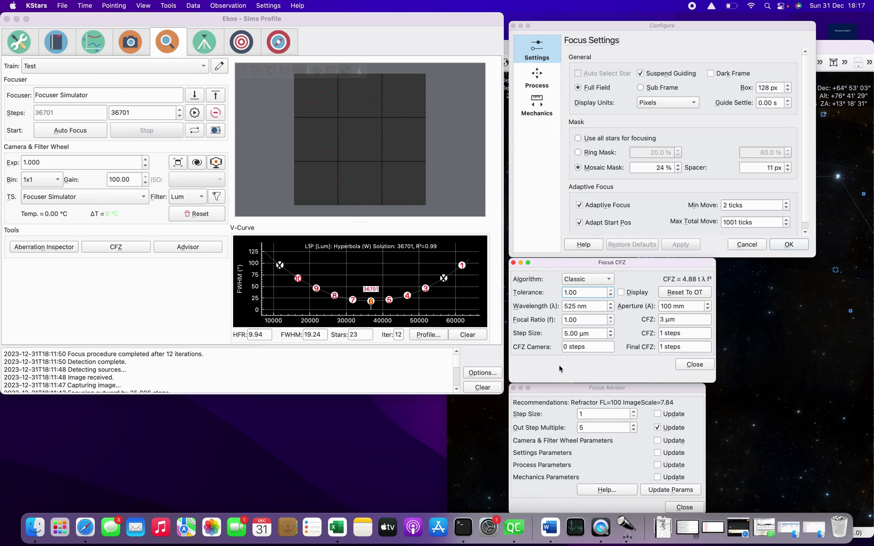
- Choose Primary in the Focus module's Train combo box
click(91, 68)
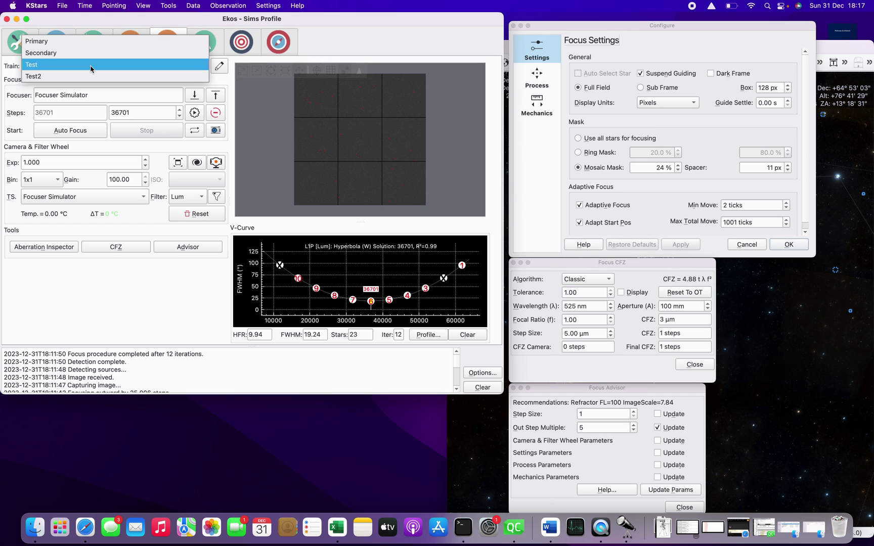
click(89, 44)
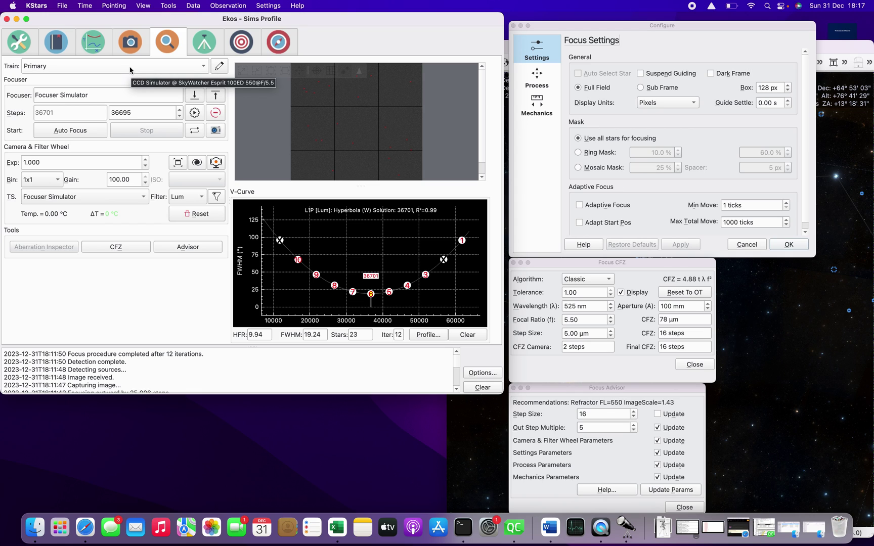
- Add optical train 'Test3' with CCD Simulator as its camera in the train editor
click(219, 66)
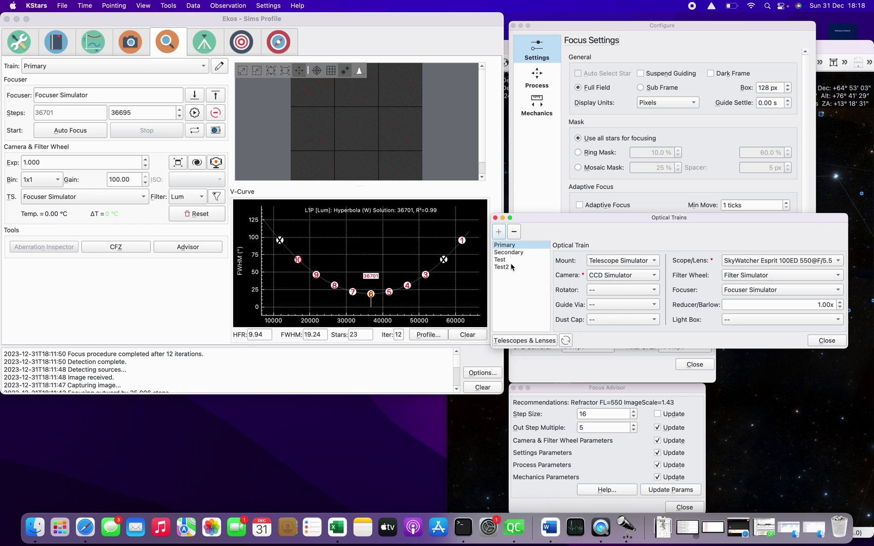
click(499, 232)
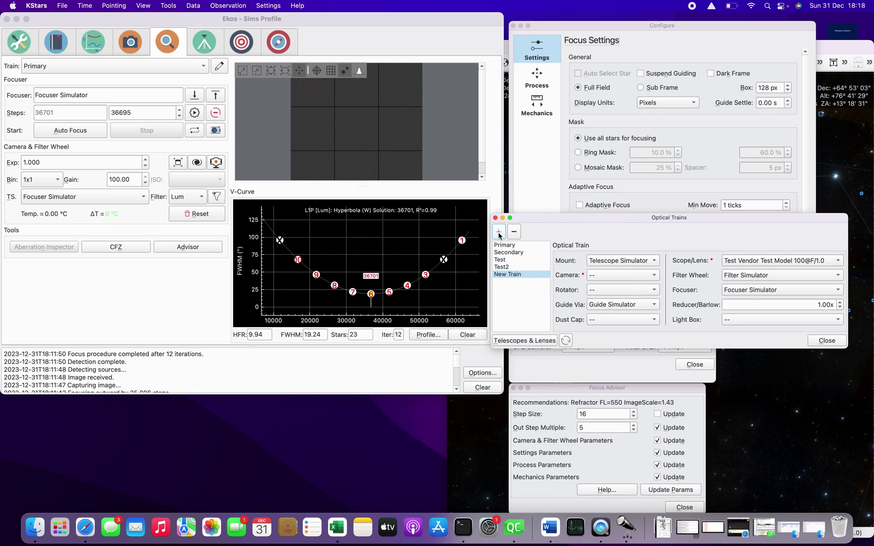
double_click(511, 277)
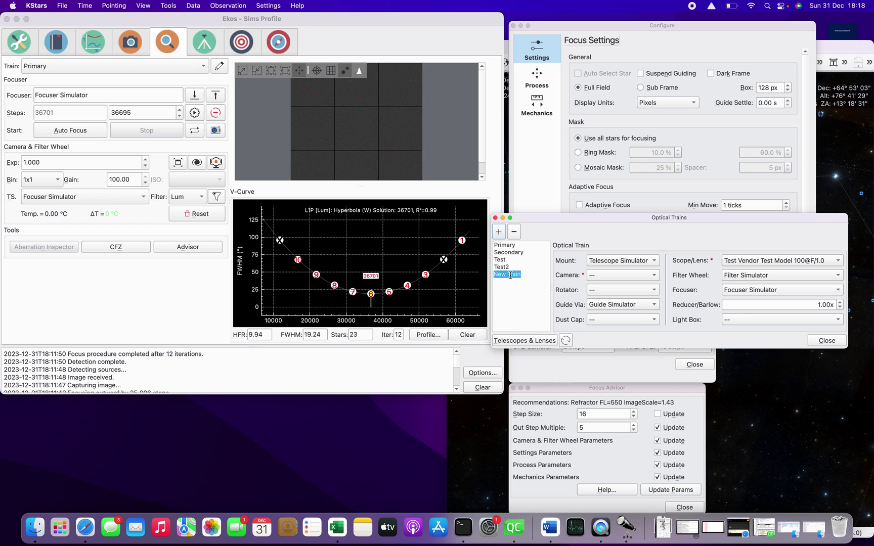
text(Test3)
key(Return)
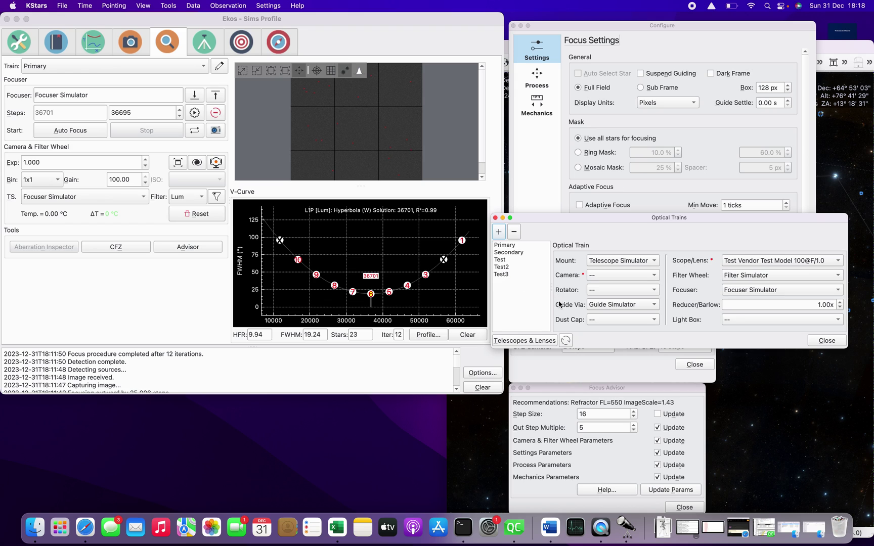
click(514, 298)
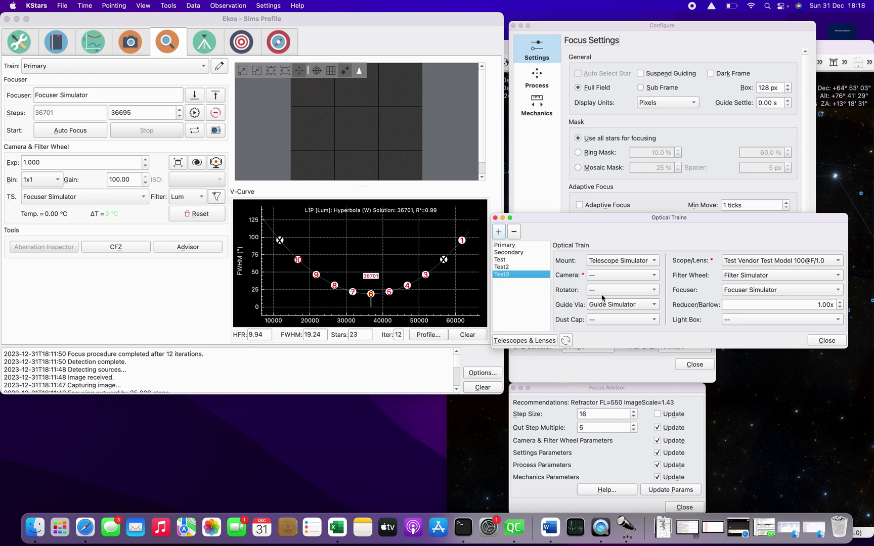
click(623, 276)
click(611, 286)
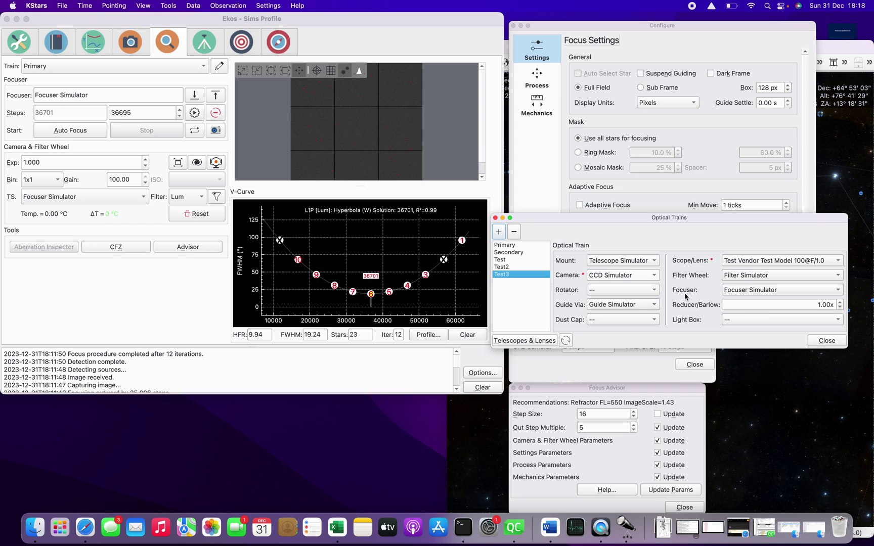
click(826, 340)
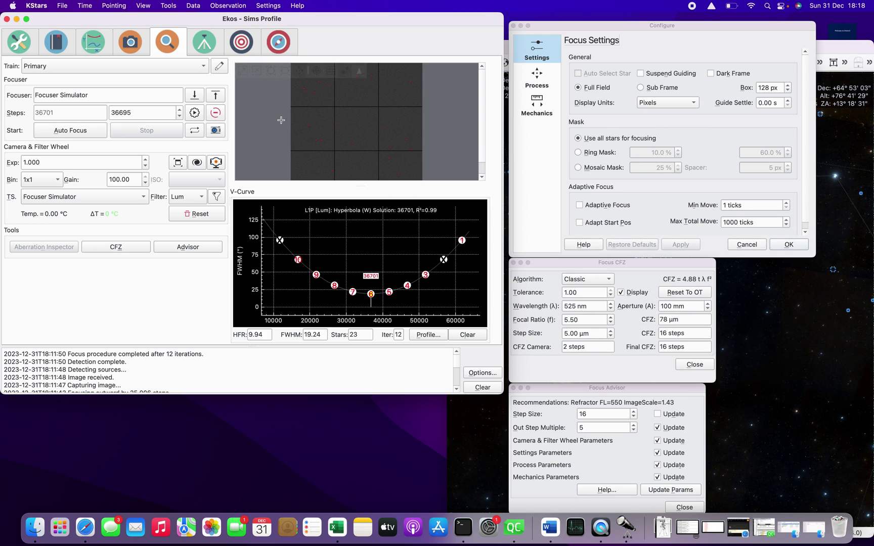
- Select Test3 and enable Ring Mask, Adaptive Focus, Adapt Start Pos, Suspend Guiding and Dark Frame
click(56, 67)
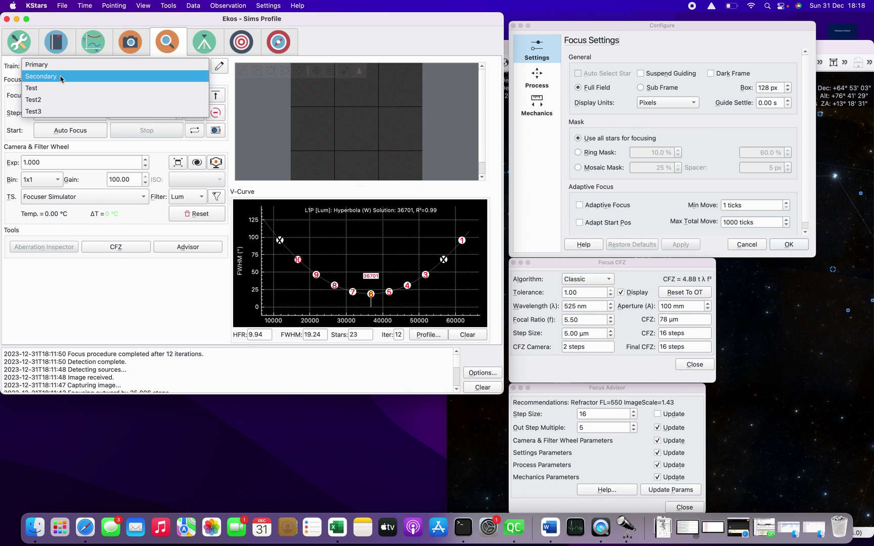
click(58, 110)
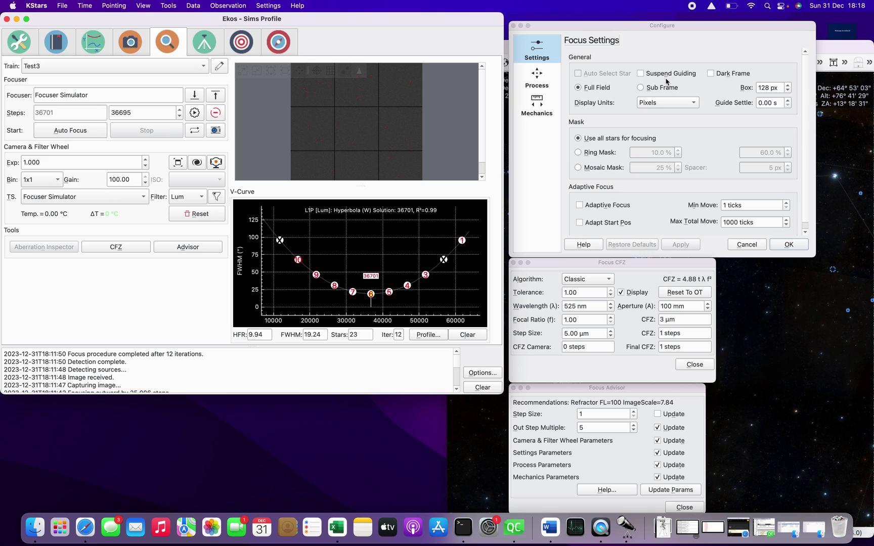
click(593, 153)
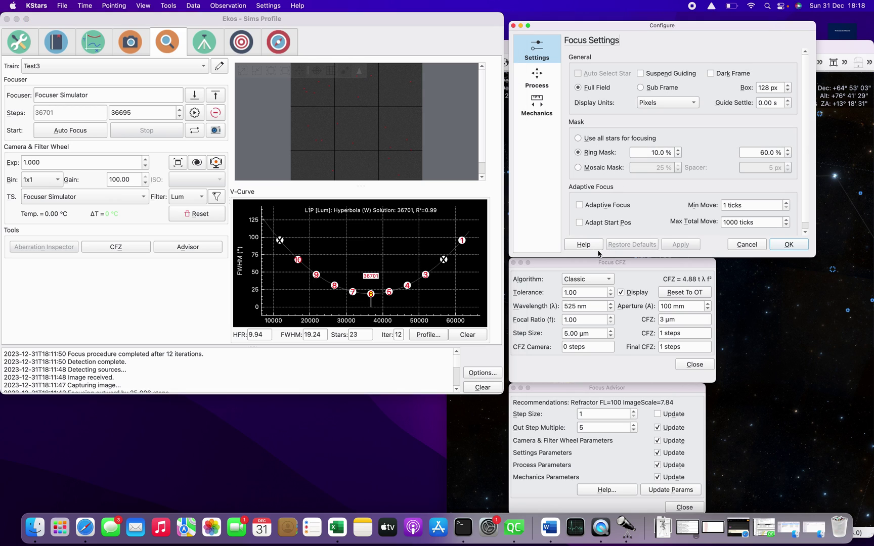
click(605, 206)
click(604, 223)
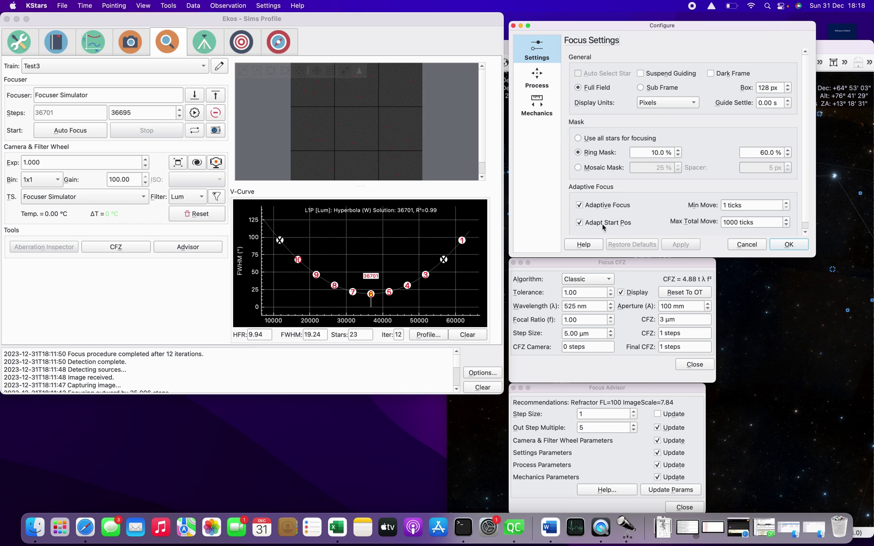
click(661, 77)
click(728, 72)
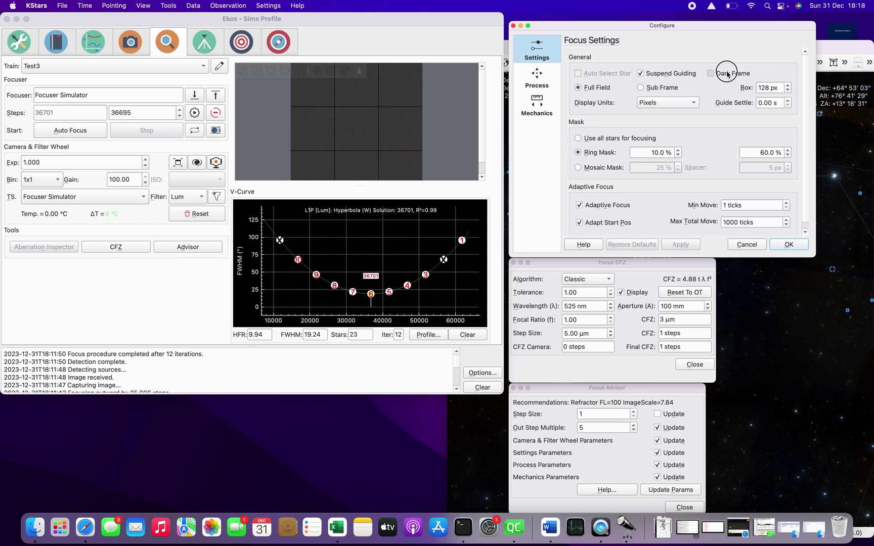
- Switch the train to Primary and back to Test3 to confirm the settings persist
click(98, 71)
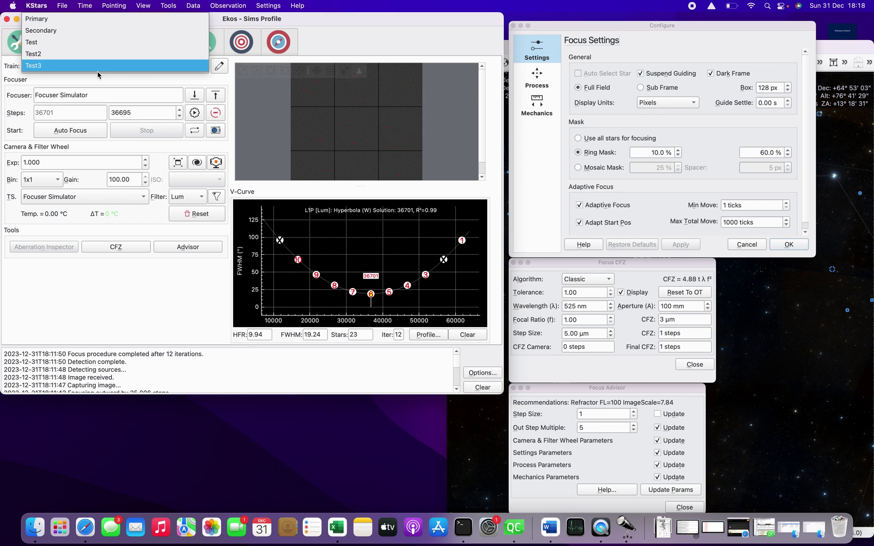
click(97, 20)
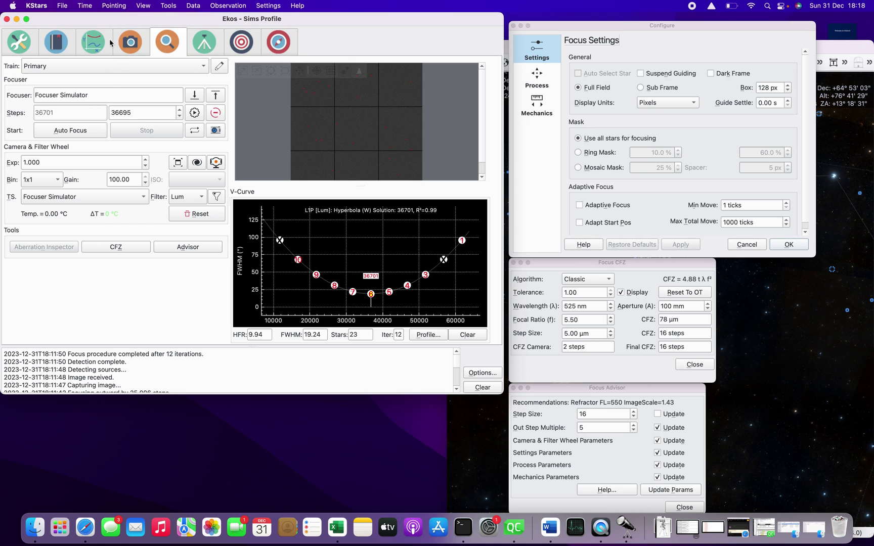
click(101, 67)
click(101, 112)
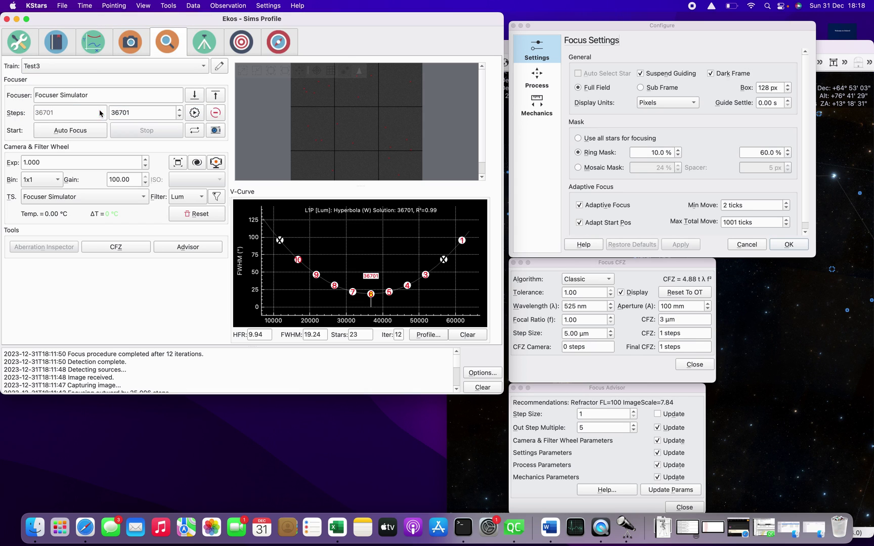